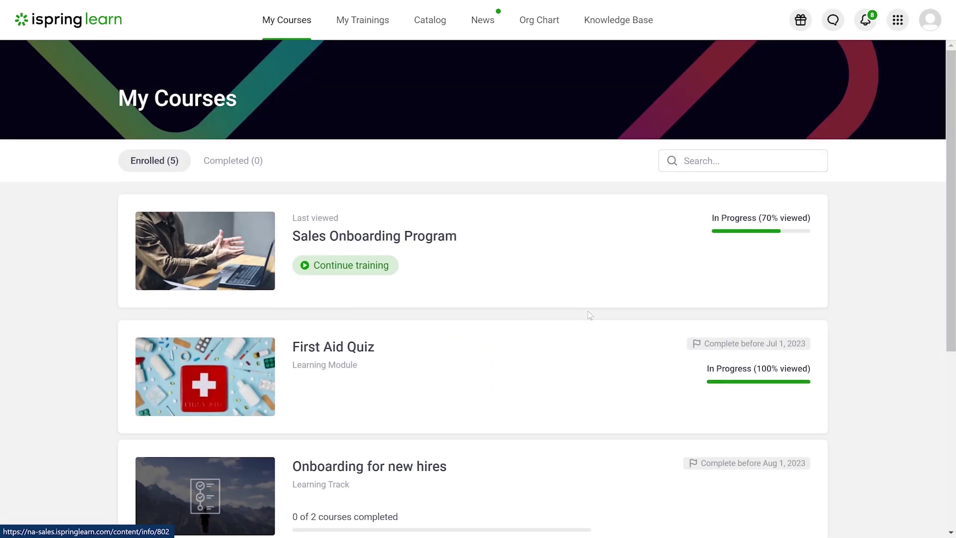
Open the Dealing with an Angry Customer module inside the Sales Onboarding Program course.
click(586, 296)
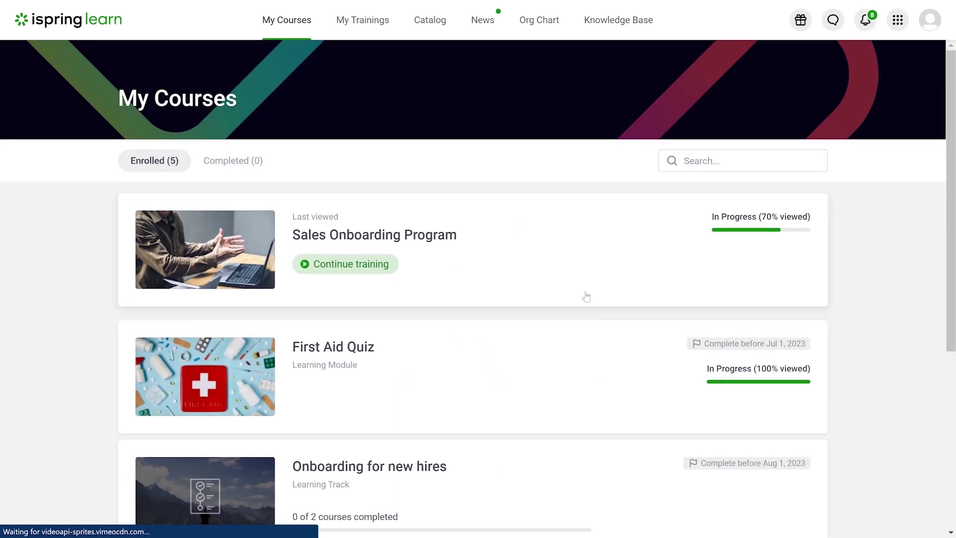
scroll(585, 299, down, 5)
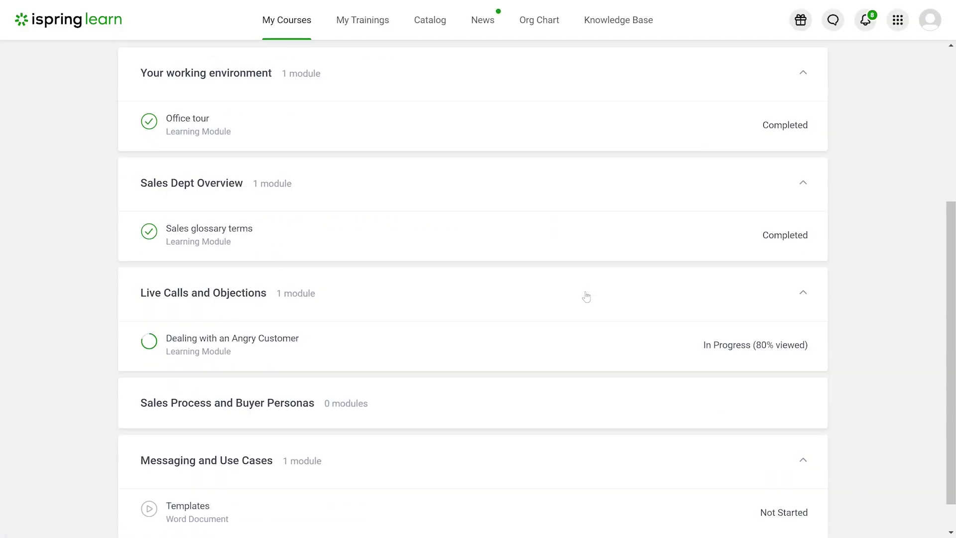
click(581, 302)
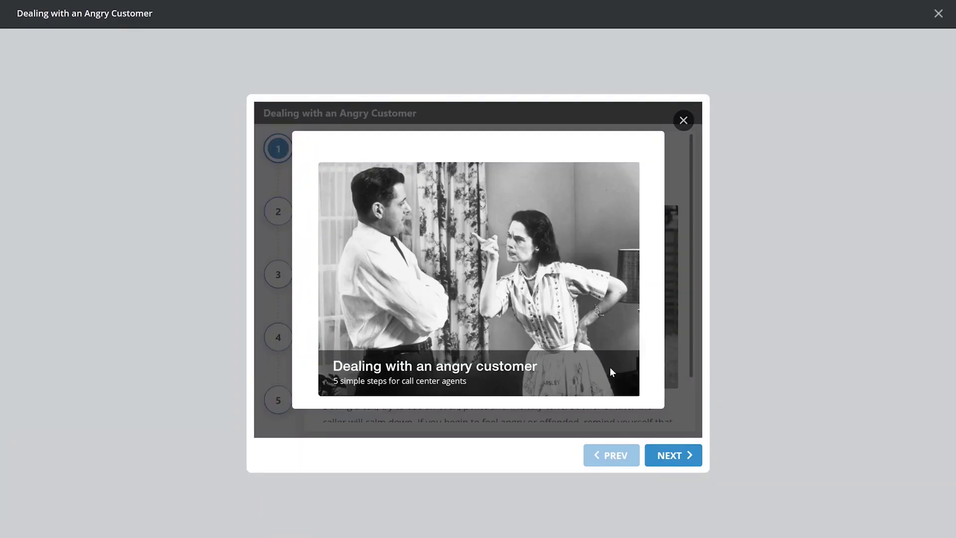
Advance the module to step 2, then bring up the admin Users list.
scroll(675, 451, down, 1)
click(673, 454)
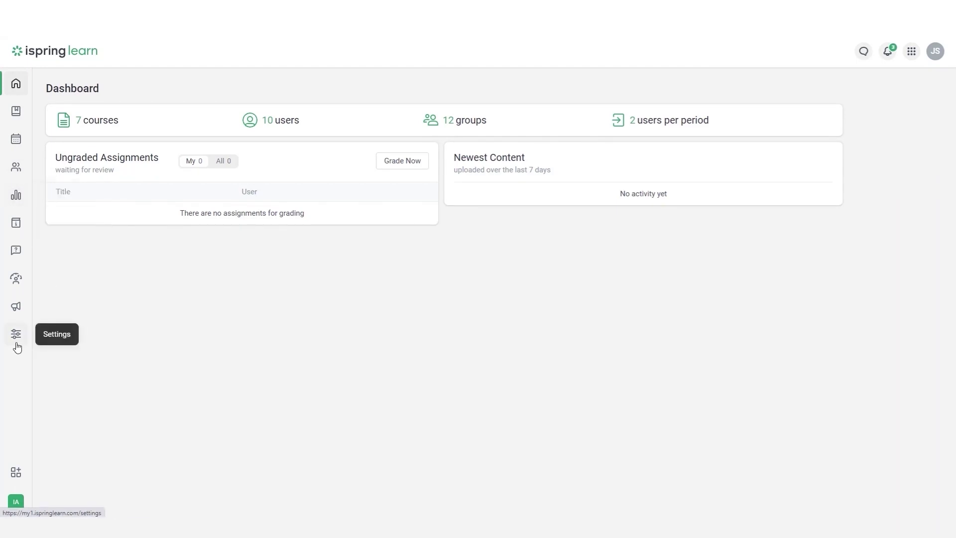
click(12, 170)
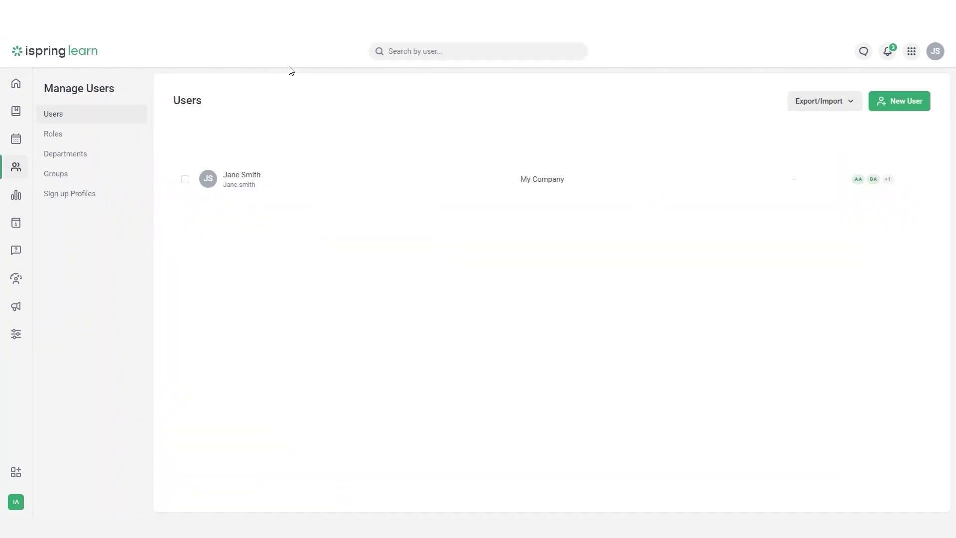
Start a new user and fill in their login and e-mail address.
click(879, 107)
click(192, 233)
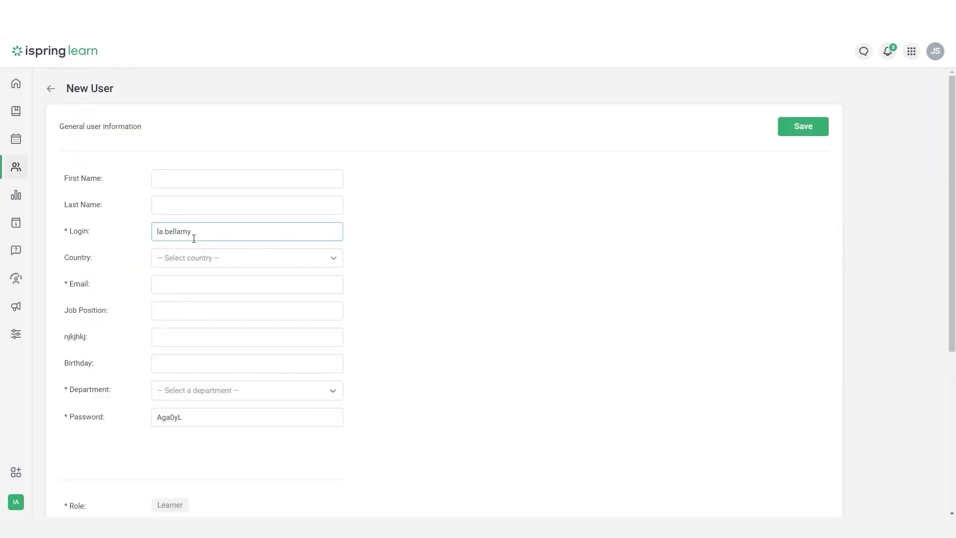
click(181, 284)
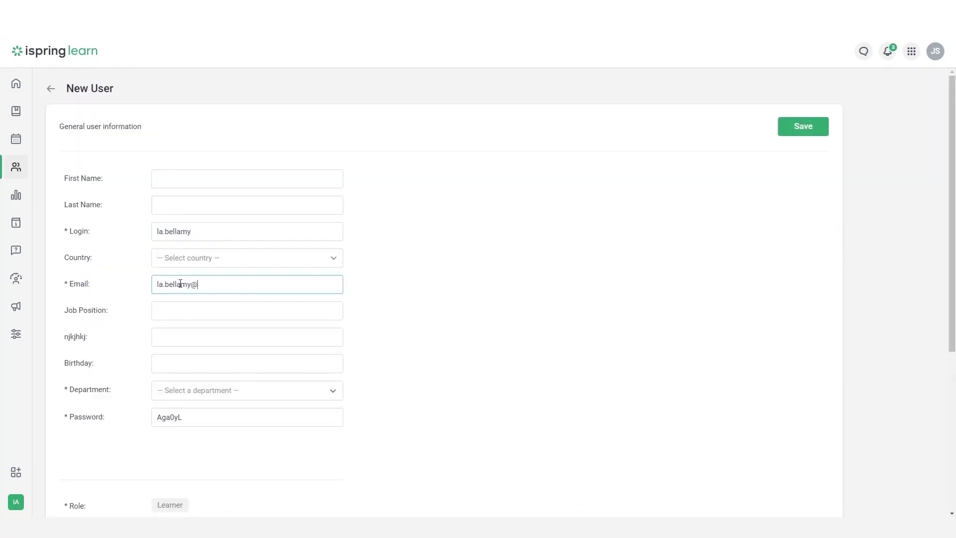
Place the new user in the Sales department.
click(334, 390)
scroll(336, 398, down, 2)
click(312, 473)
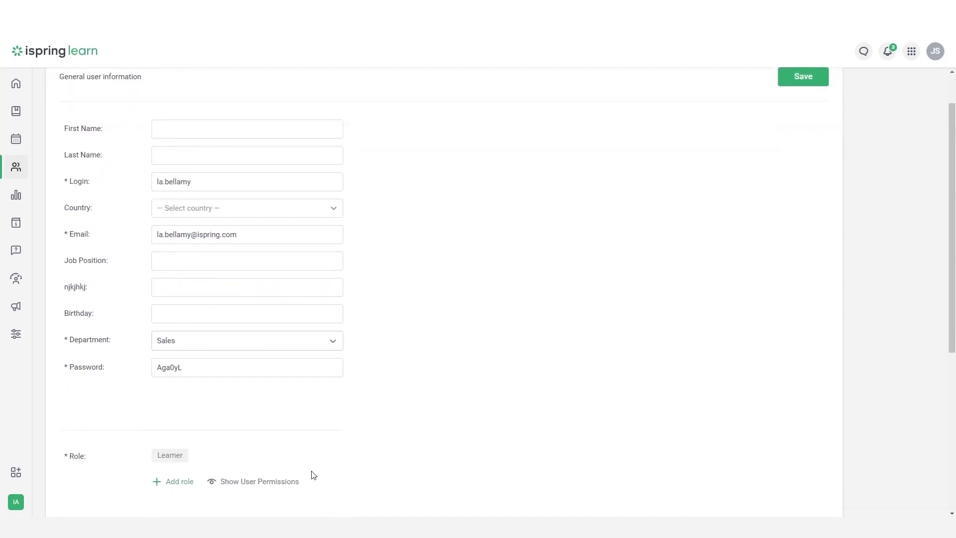
scroll(219, 455, down, 1)
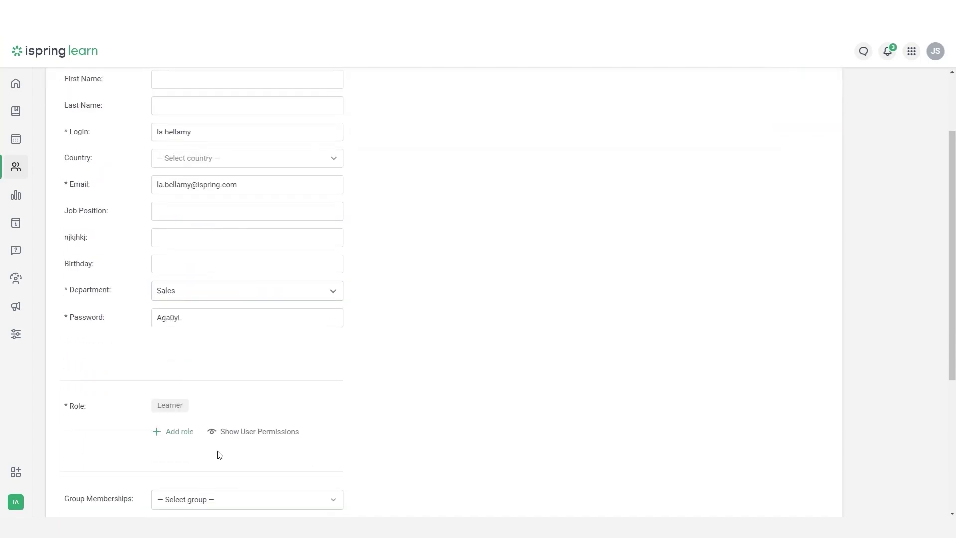
Add the Account Administrator and Course Author roles to the new user.
click(179, 432)
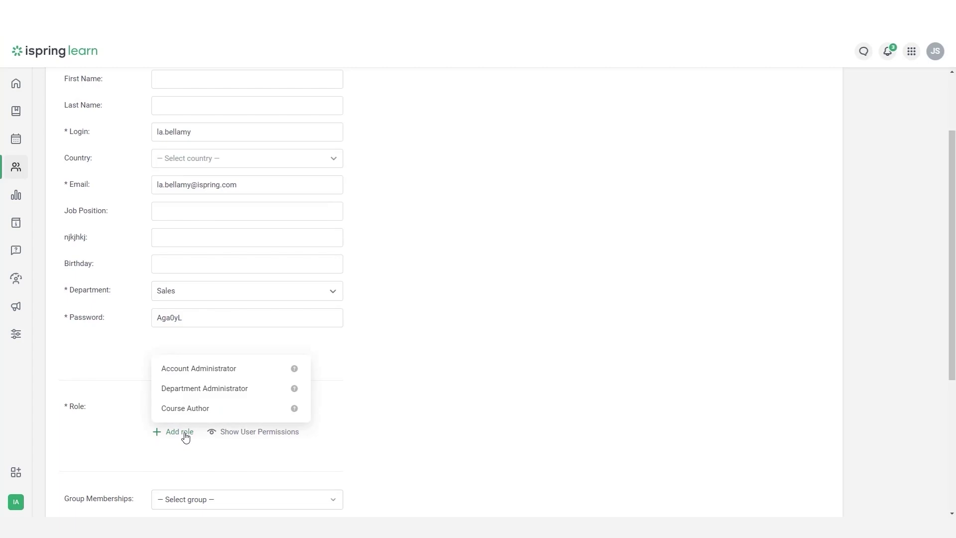
click(187, 407)
click(223, 372)
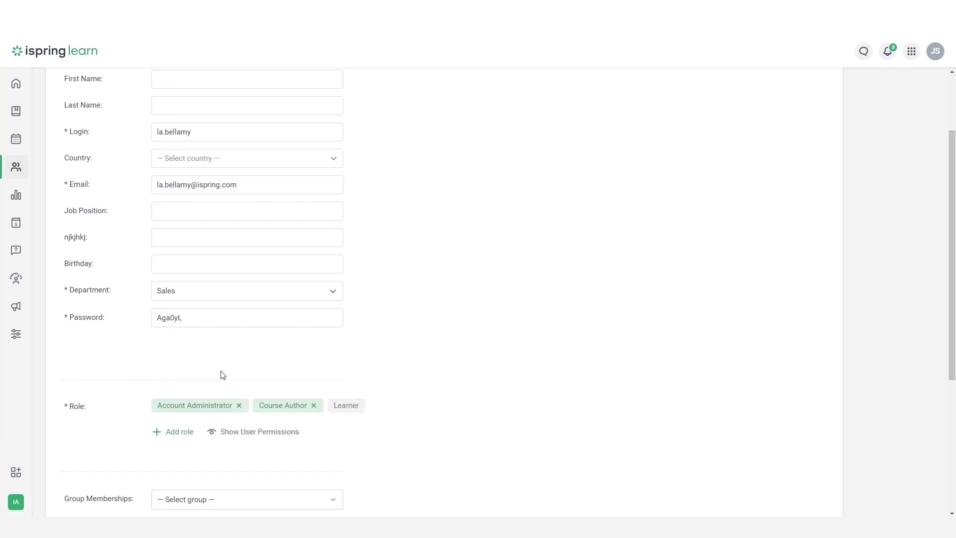
scroll(681, 245, up, 2)
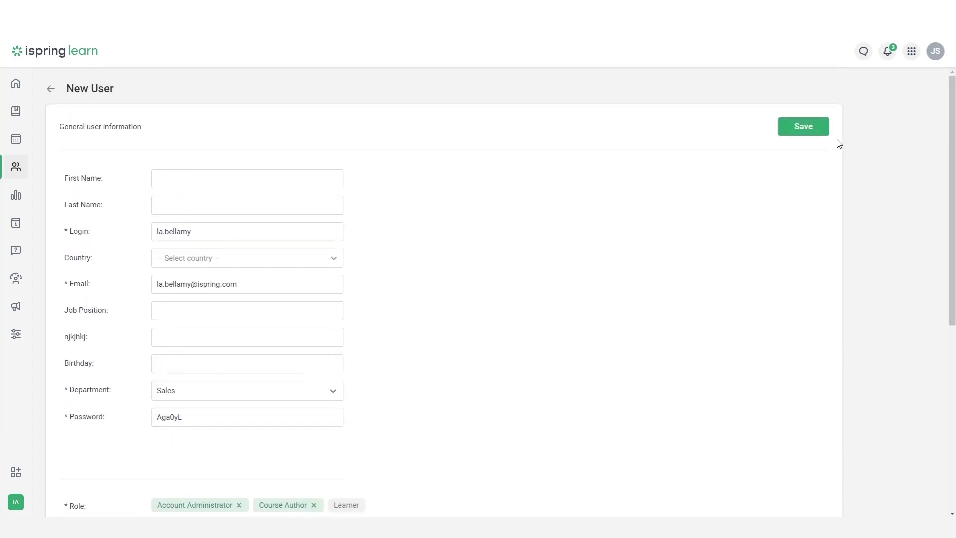
Save the new user and send them the chat message 'Hey, is the meeting tomorrow mandatory?'.
click(817, 135)
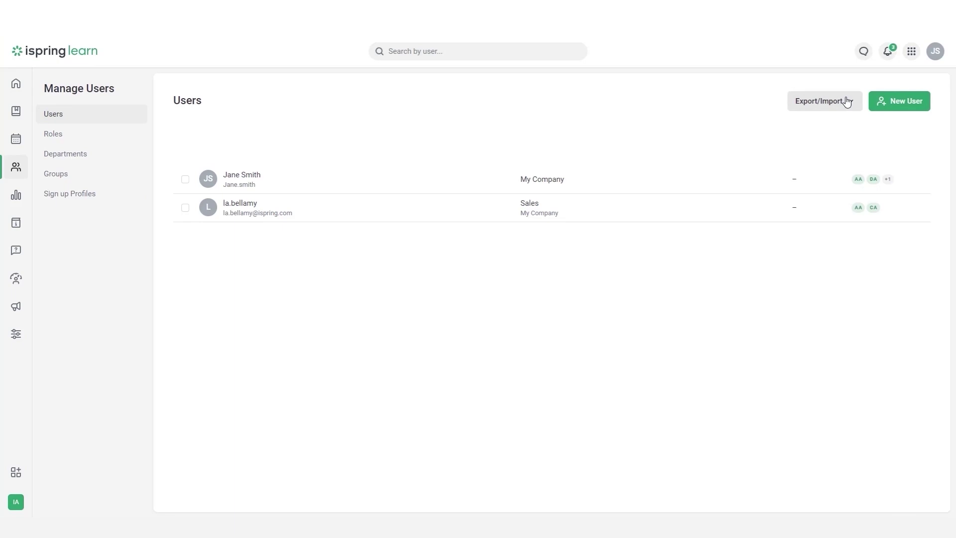
click(862, 56)
click(573, 52)
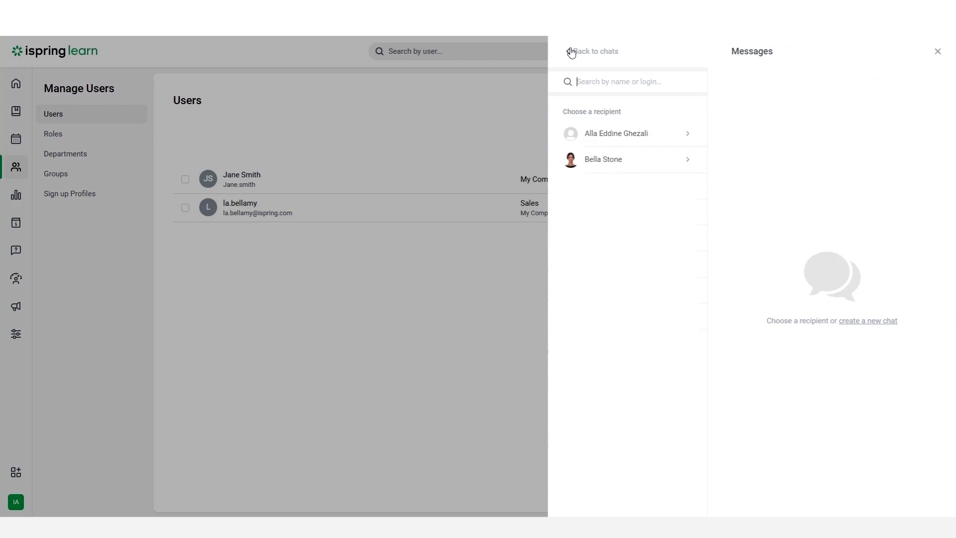
text(la.be)
click(600, 133)
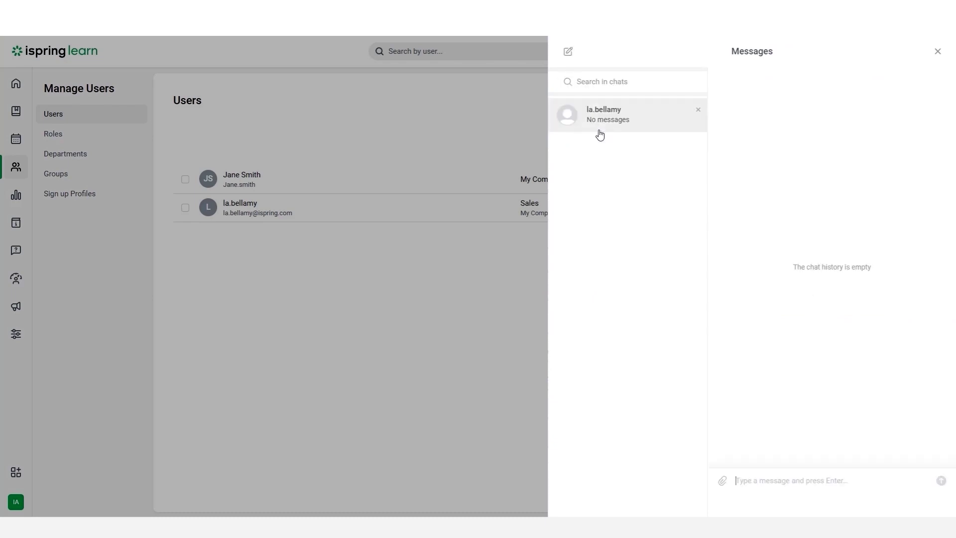
text(Hey, is the meeting tomorrow mandatory?)
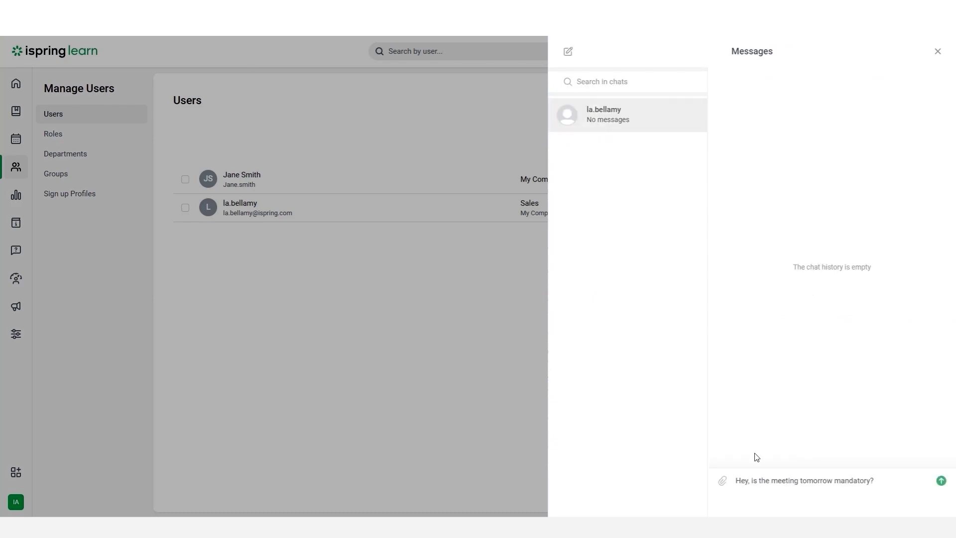
key(Return)
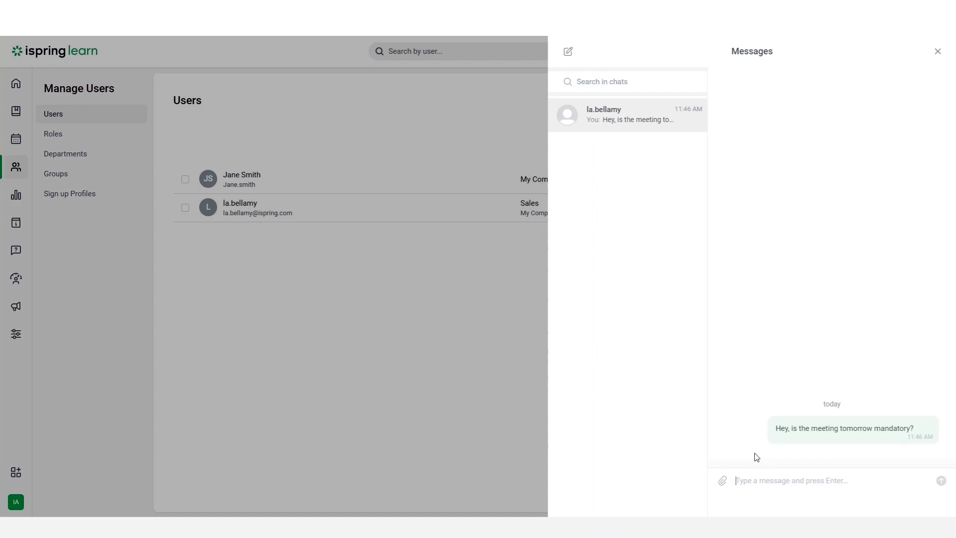
key(Escape)
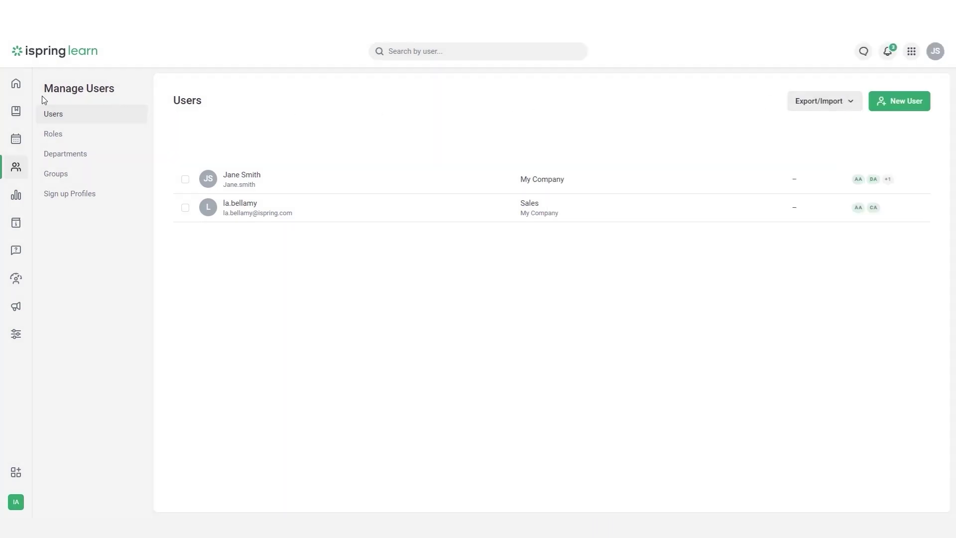
Create a new Learning Content project named 'Information Security'.
click(17, 107)
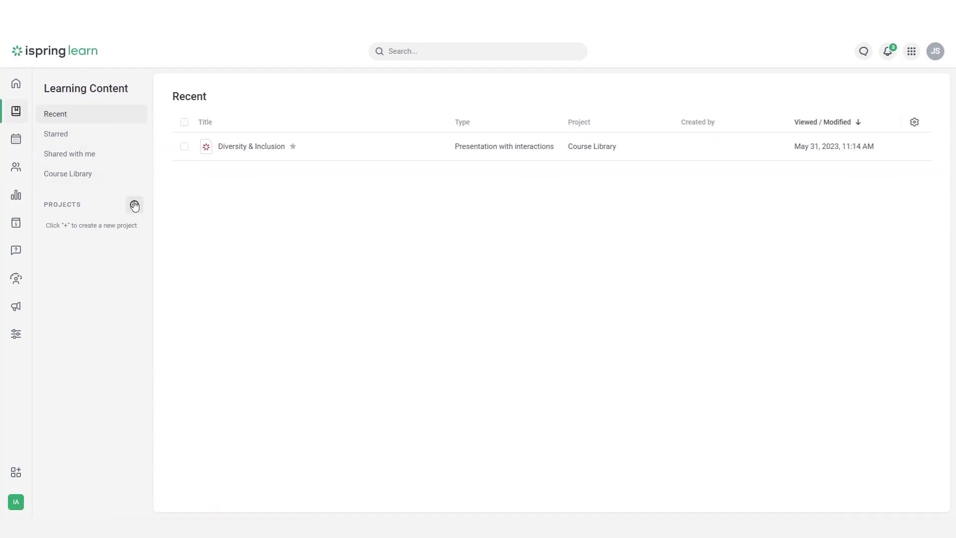
click(135, 205)
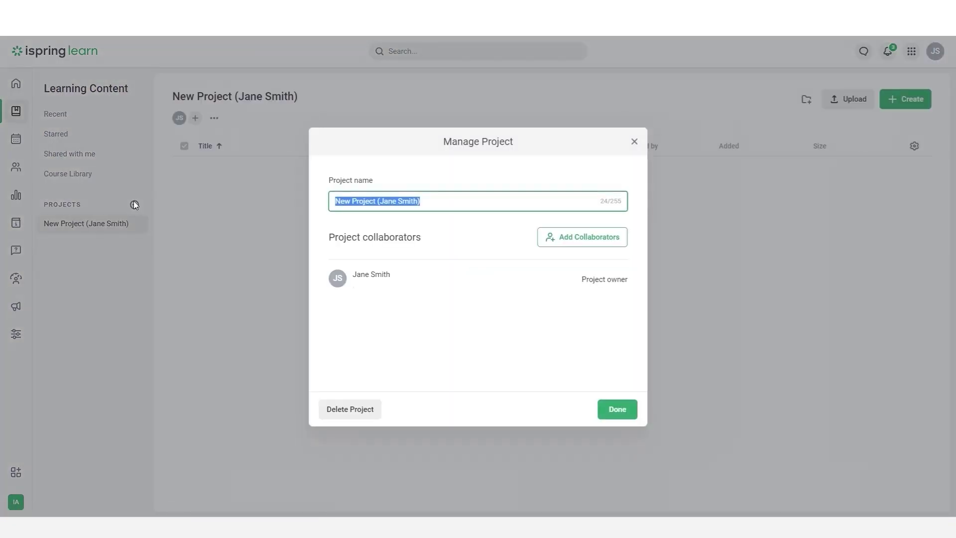
text(Informa)
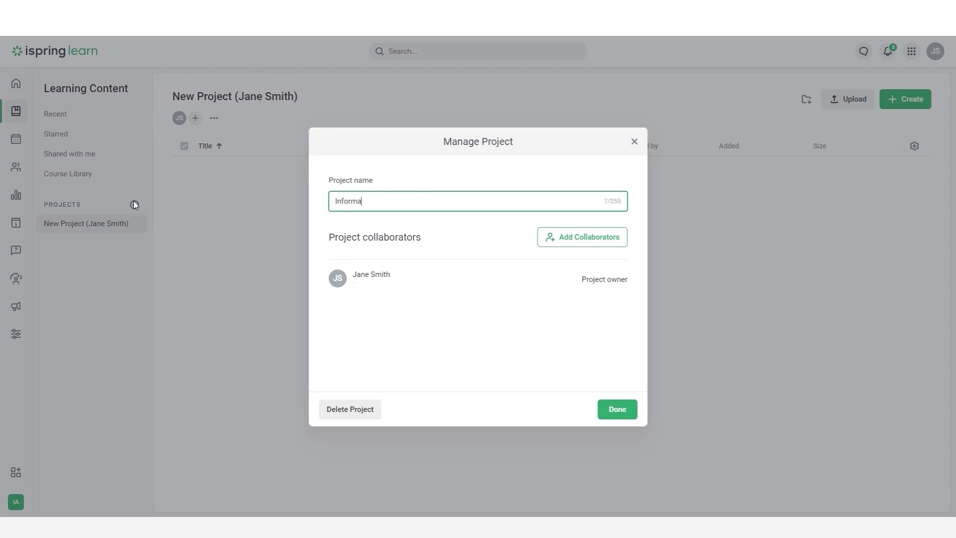
text(tion Security)
click(605, 415)
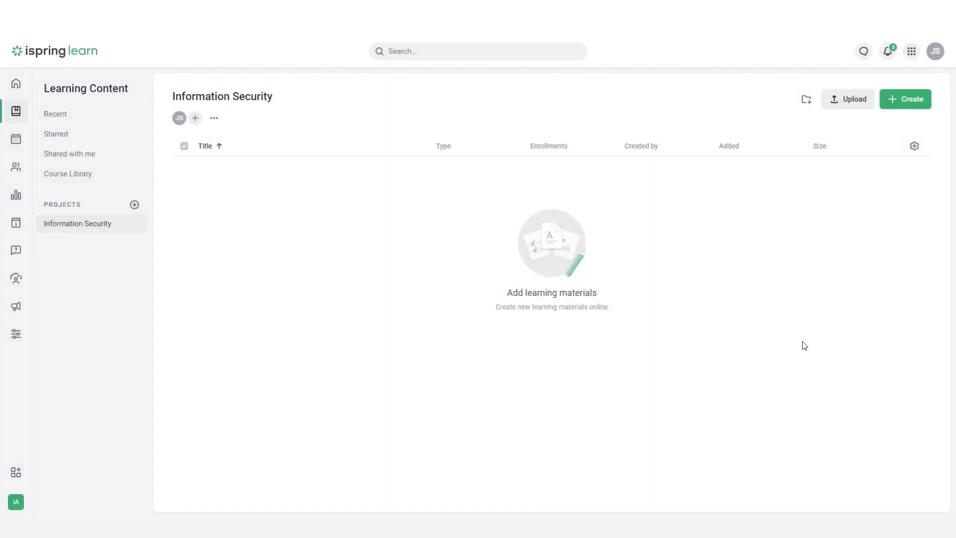
Upload Information Security.pptx from the Documents folder into the project.
click(909, 103)
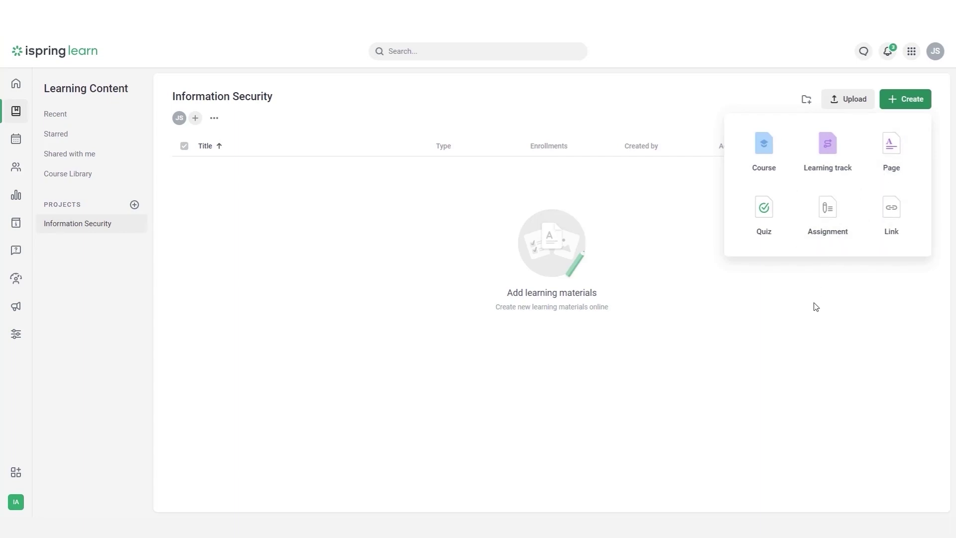
click(809, 321)
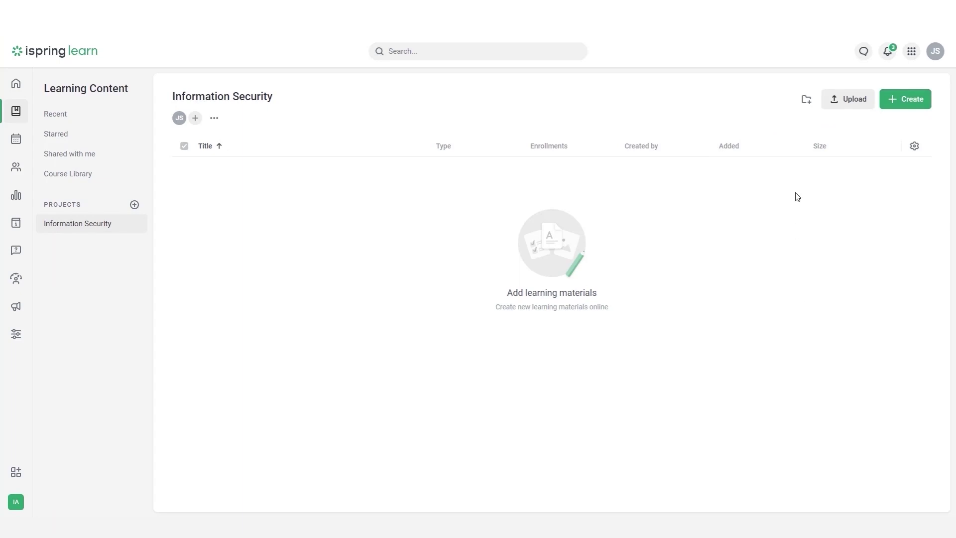
click(840, 103)
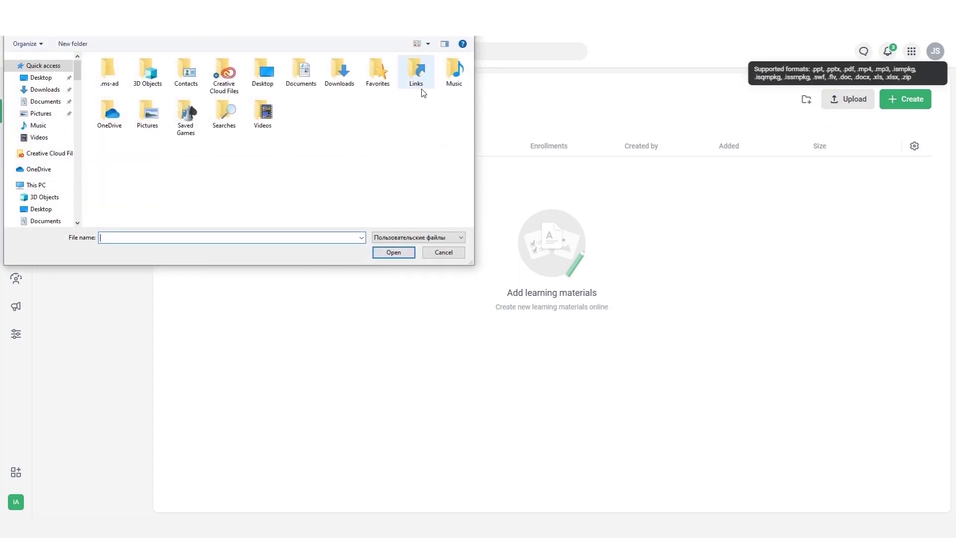
double_click(301, 72)
click(289, 134)
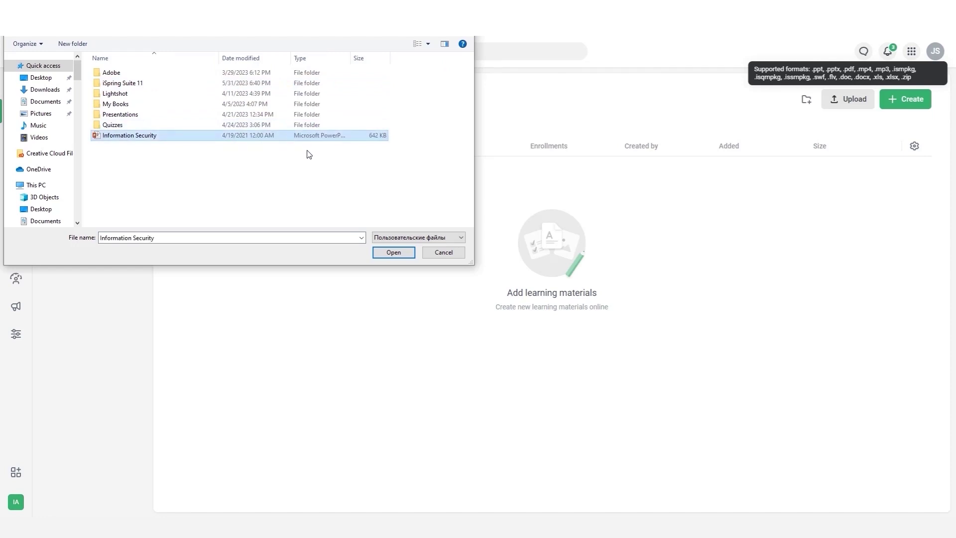
click(393, 252)
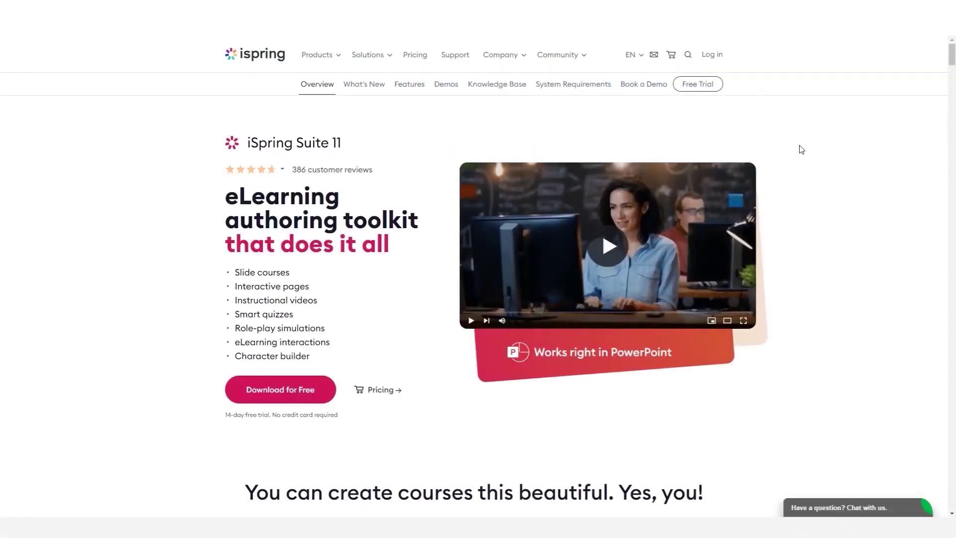
Scroll the iSpring Suite product page down to the 12 powerful features section.
scroll(801, 149, down, 3)
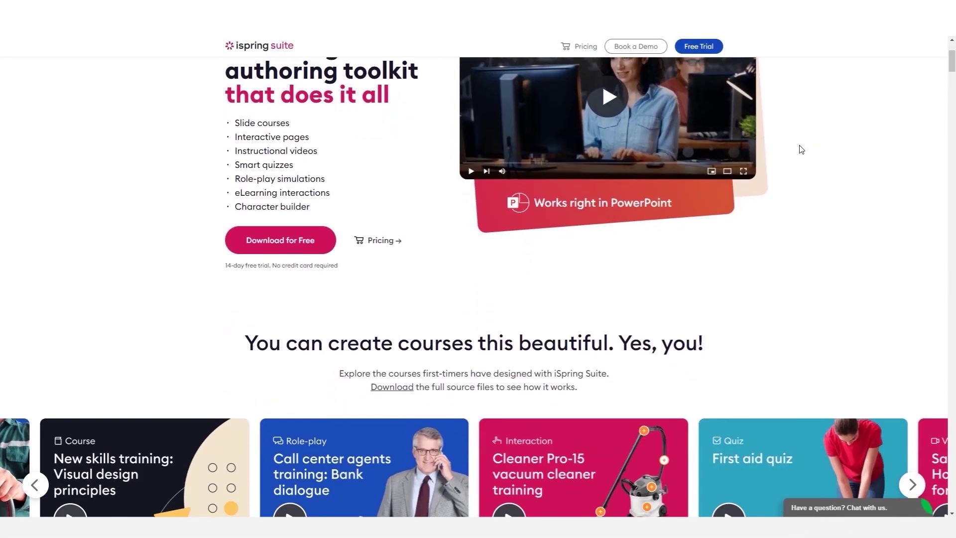
scroll(801, 150, down, 4)
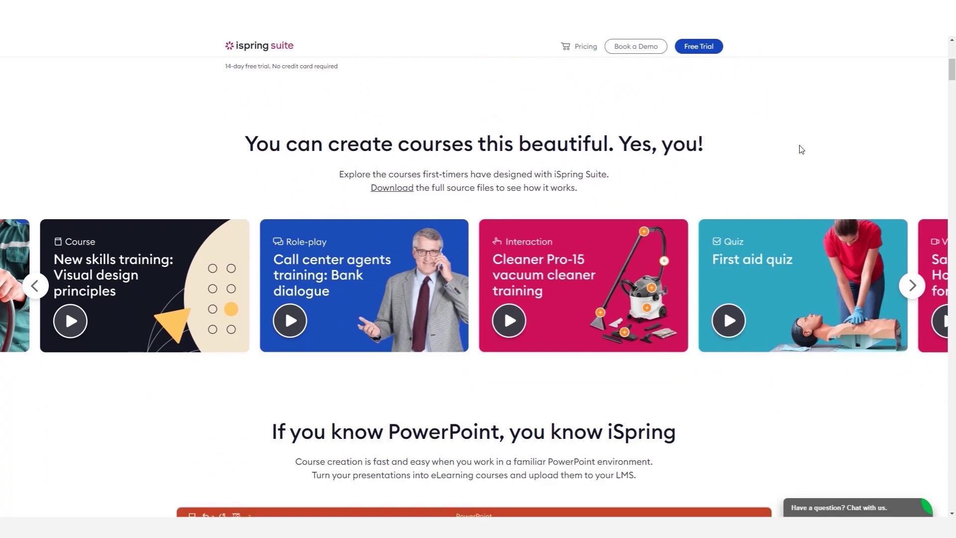
scroll(801, 149, down, 4)
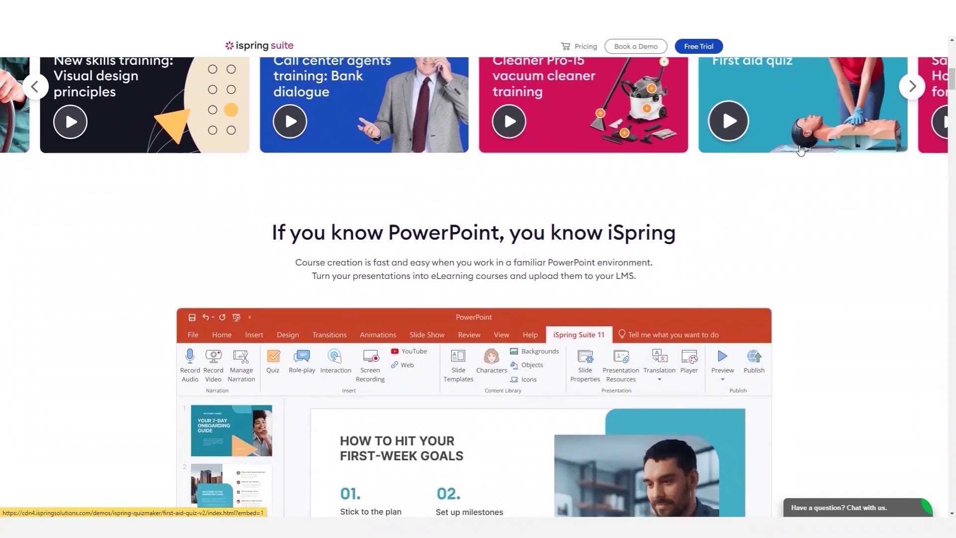
scroll(801, 149, down, 6)
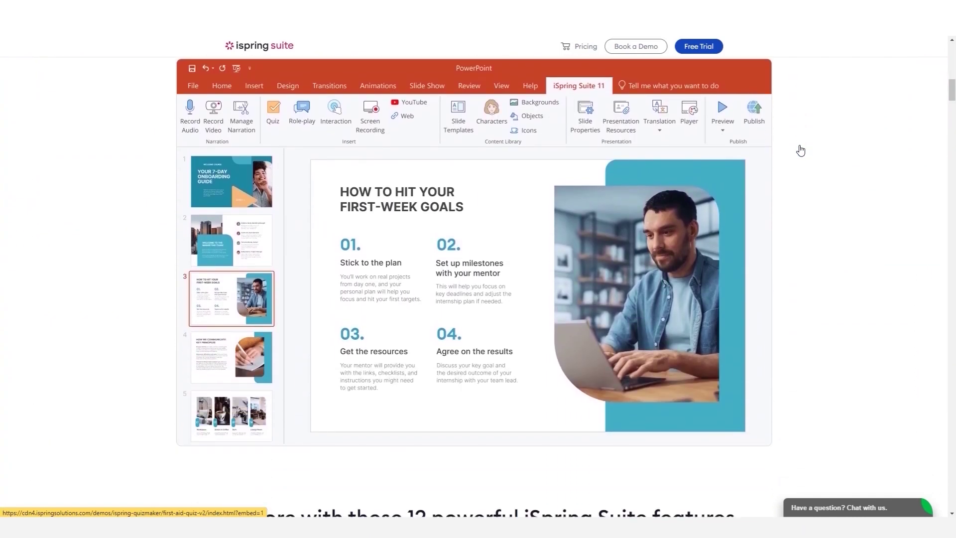
scroll(801, 149, down, 9)
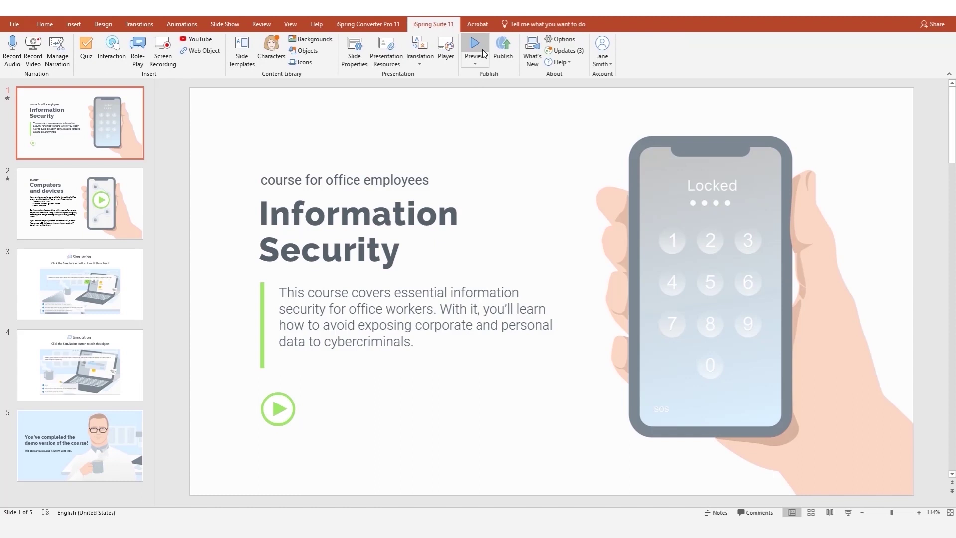
Publish the presentation from iSpring Suite 11 to the Information Security project in iSpring Learn.
click(502, 62)
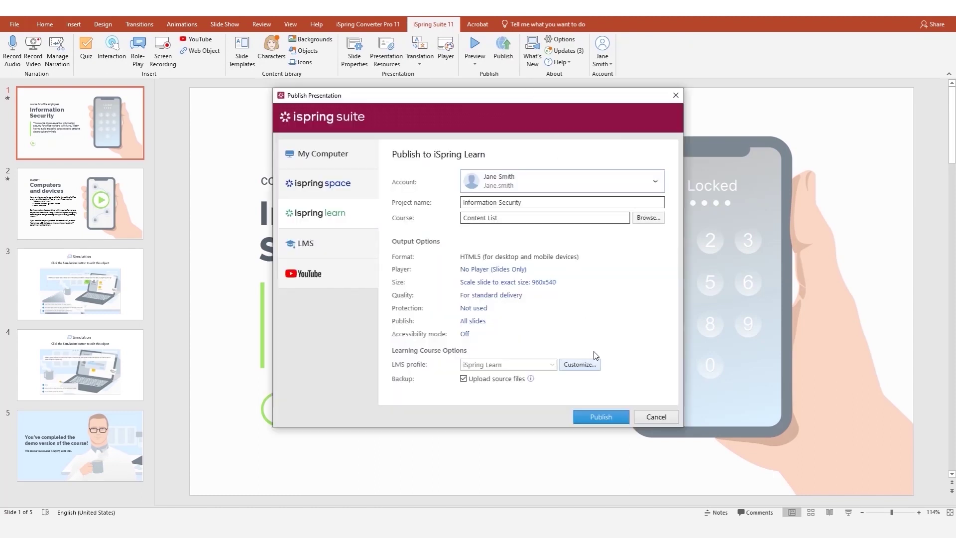
click(612, 416)
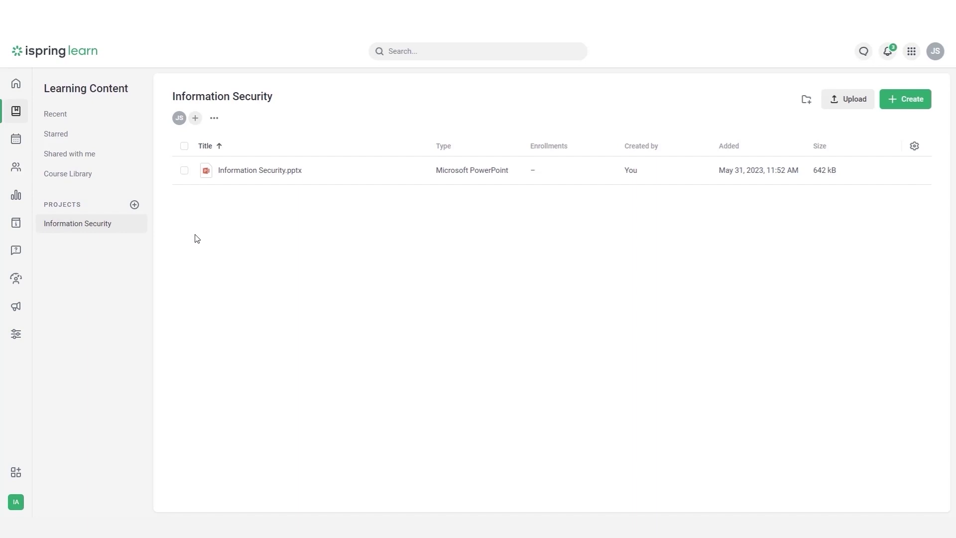
Enroll the Sales user in Information Security.pptx from 5/31/2023 with an unlimited due date.
click(184, 170)
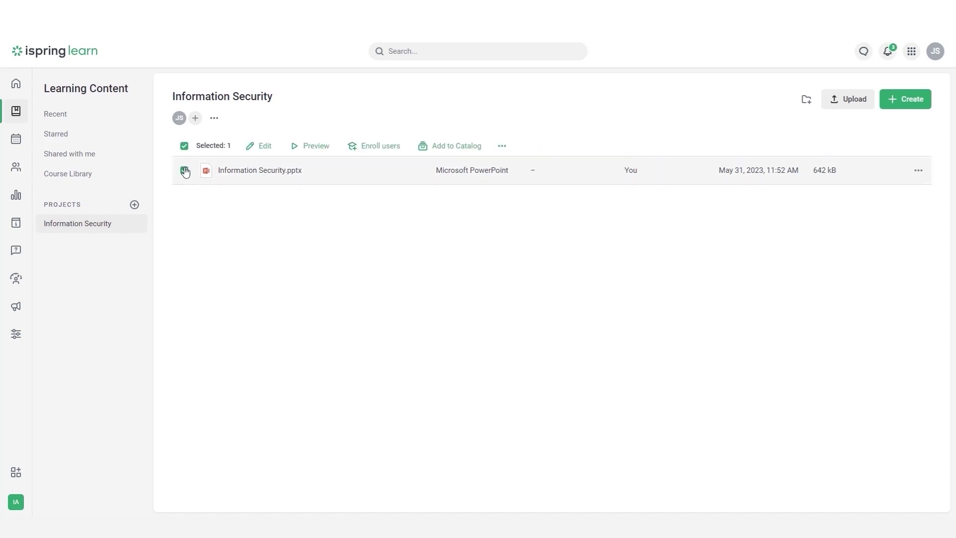
click(367, 147)
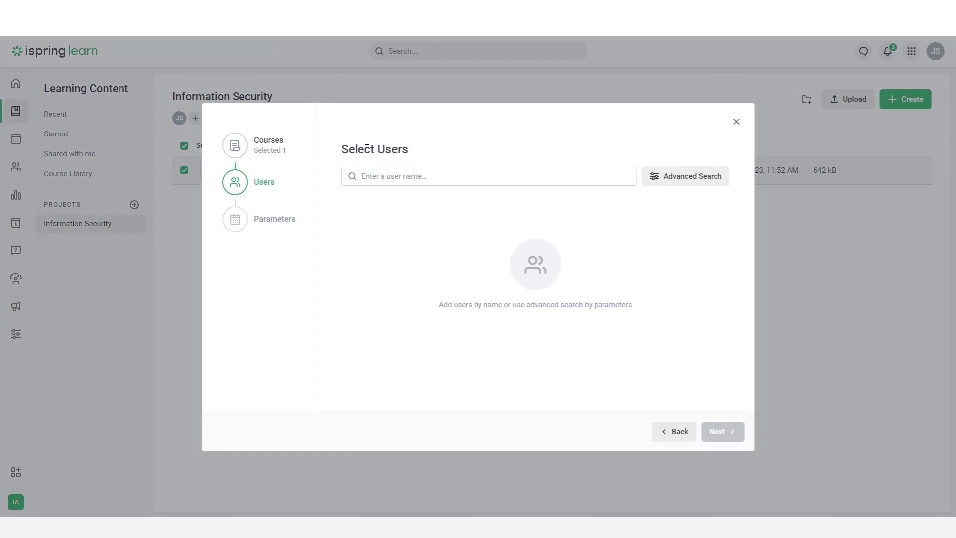
click(422, 174)
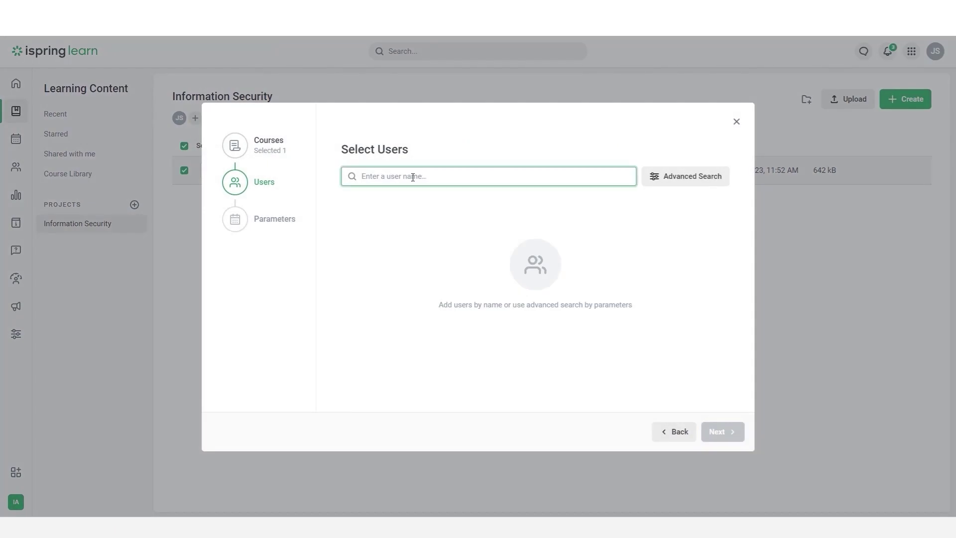
text(la)
click(423, 230)
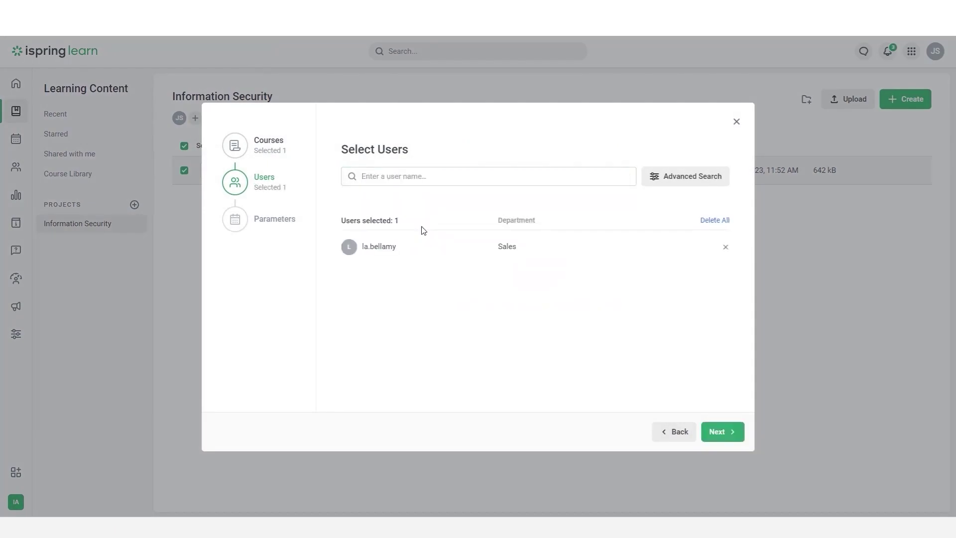
click(717, 432)
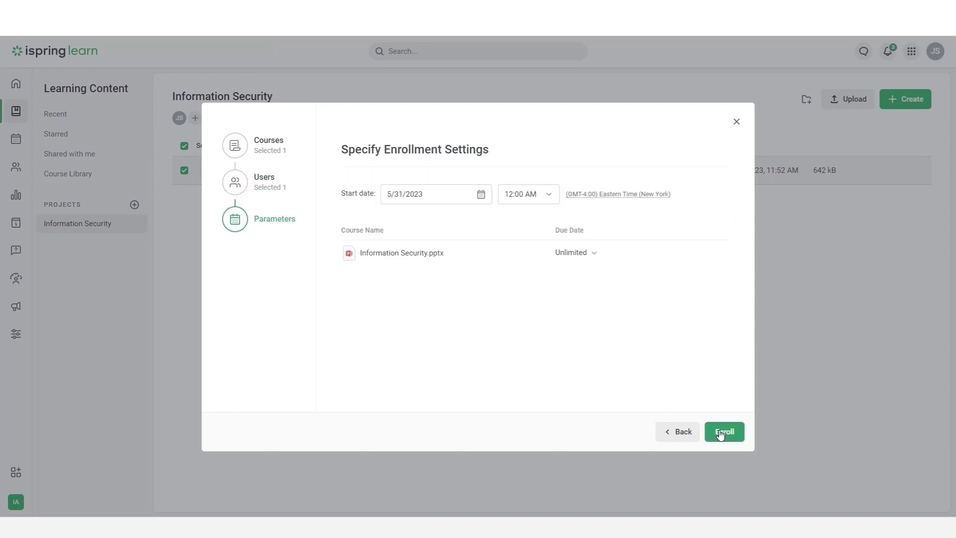
click(720, 432)
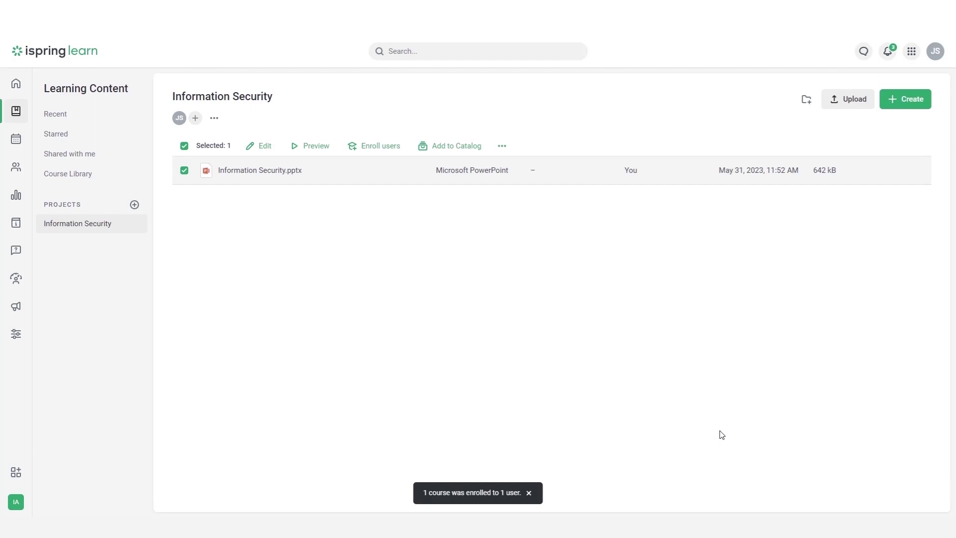
Switch to the User Portal from the account menu and dismiss its welcome message.
click(936, 52)
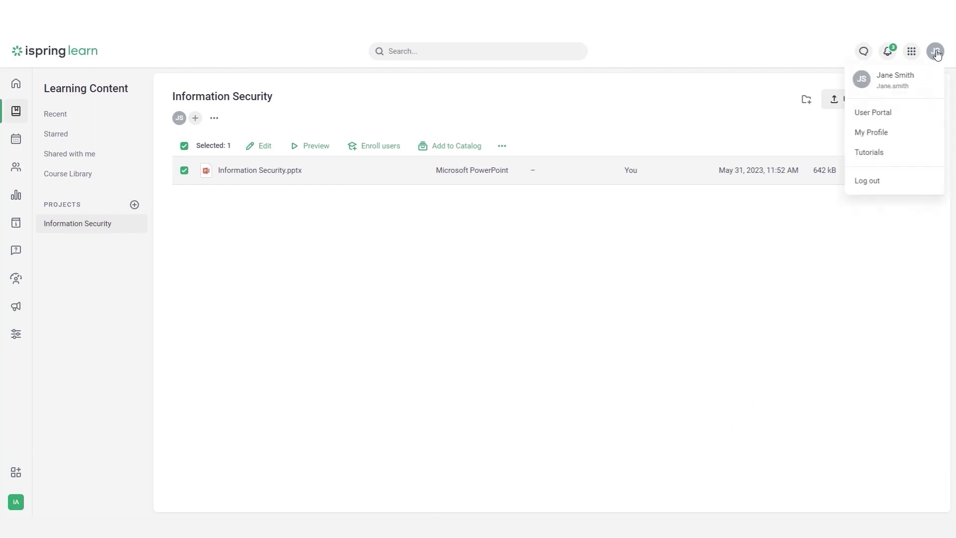
click(904, 111)
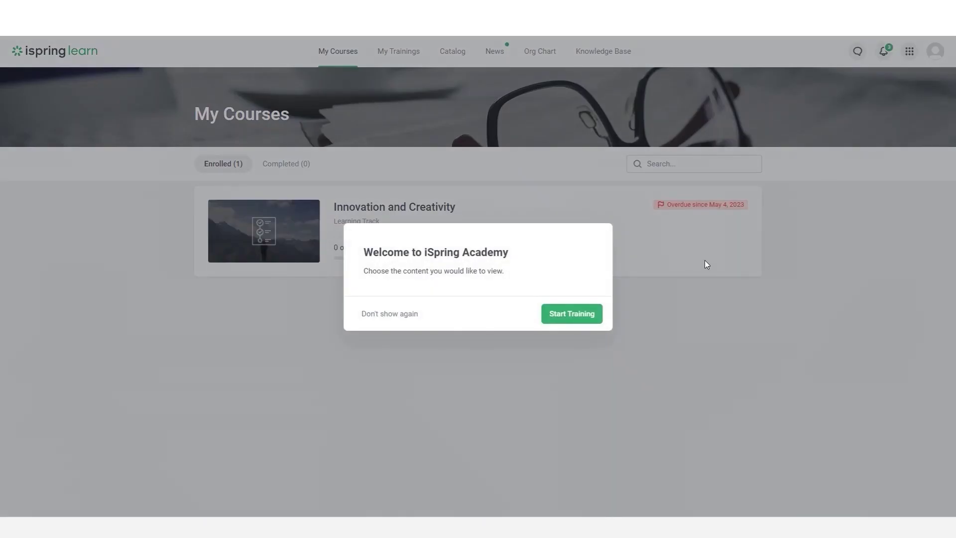
click(568, 319)
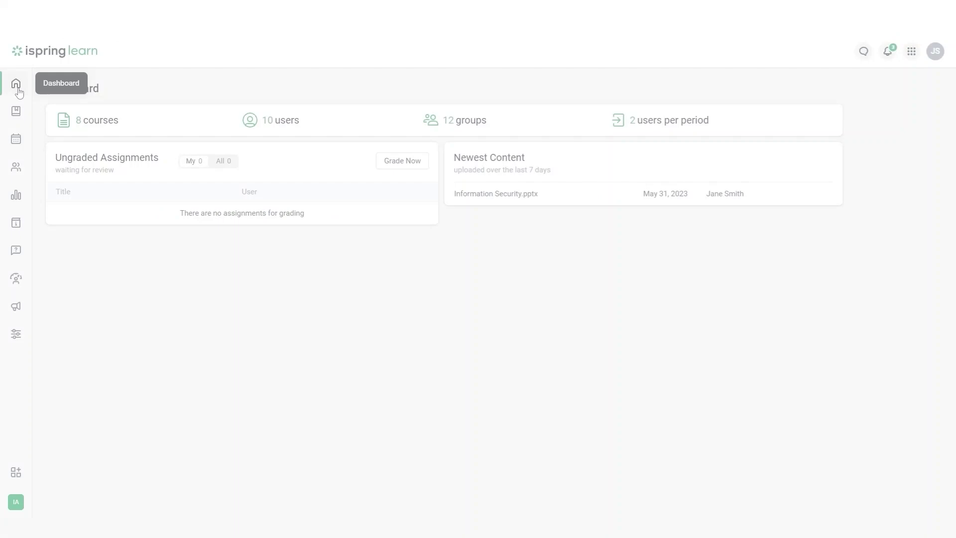
Filter the Courses report by Learning Item Name to show only the Fire Safety course.
click(18, 197)
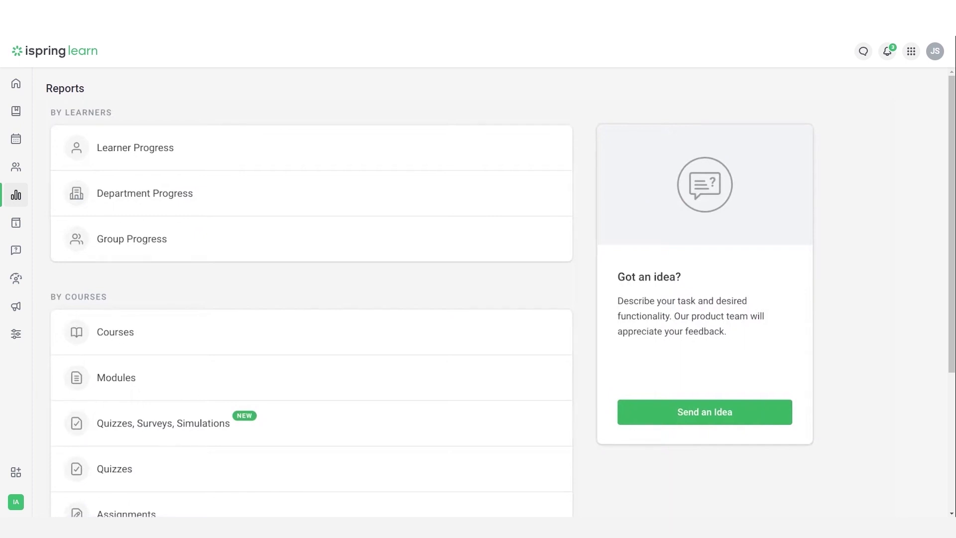
click(130, 327)
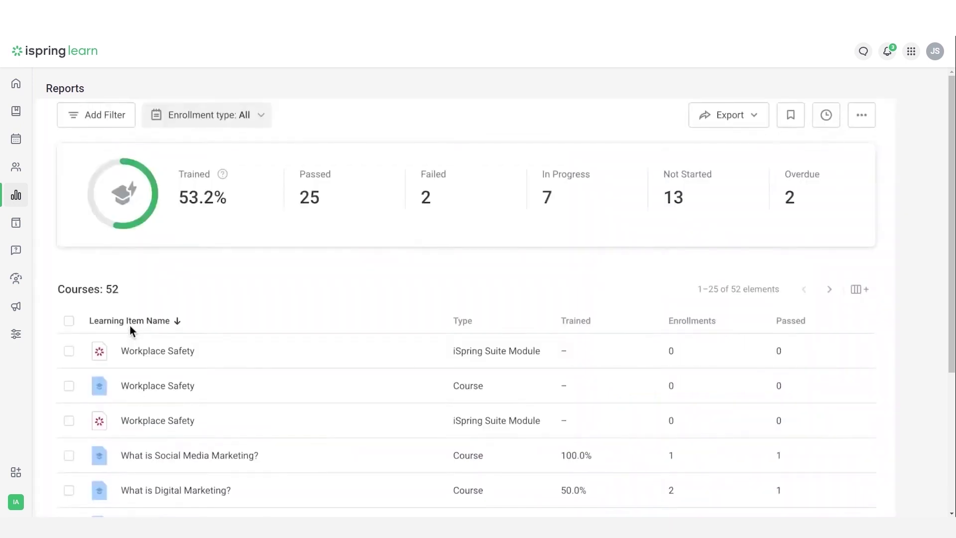
click(84, 120)
click(85, 145)
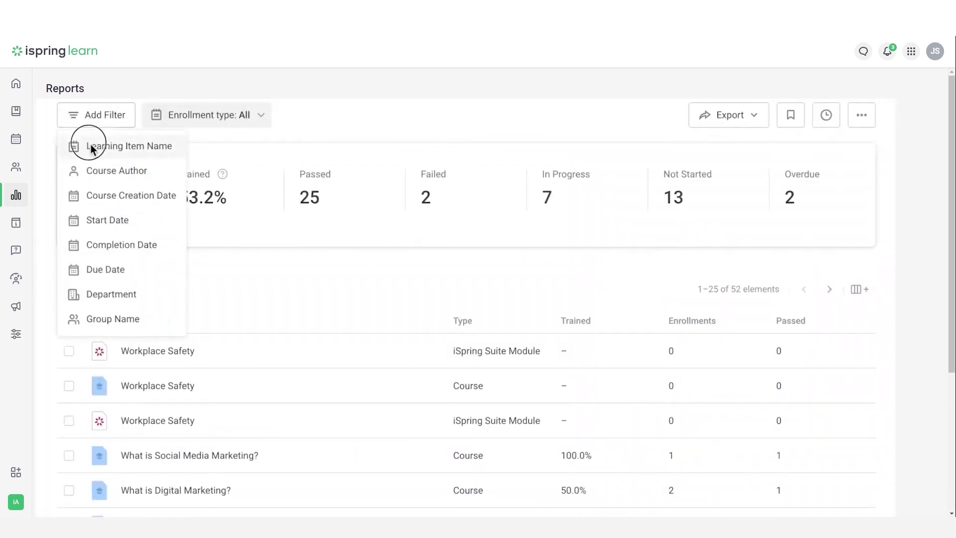
click(296, 223)
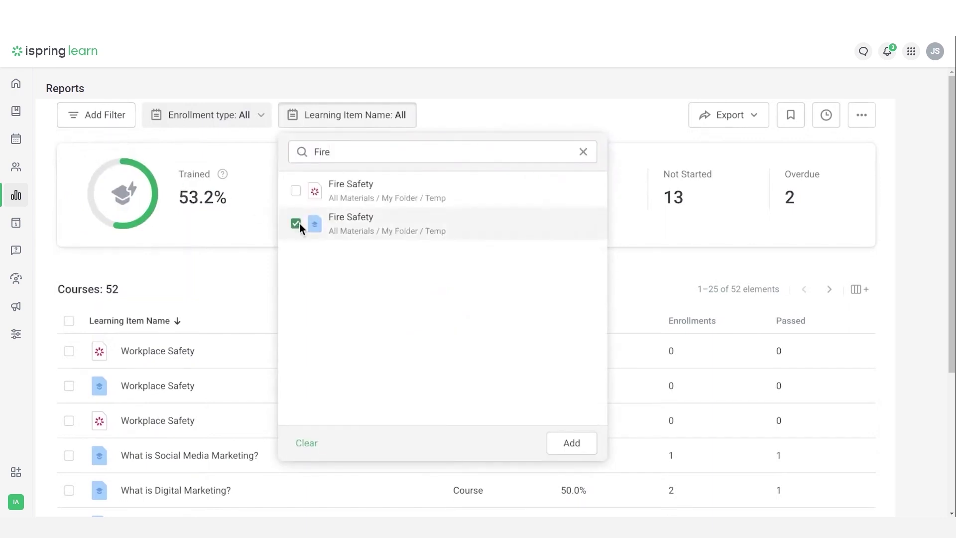
click(558, 440)
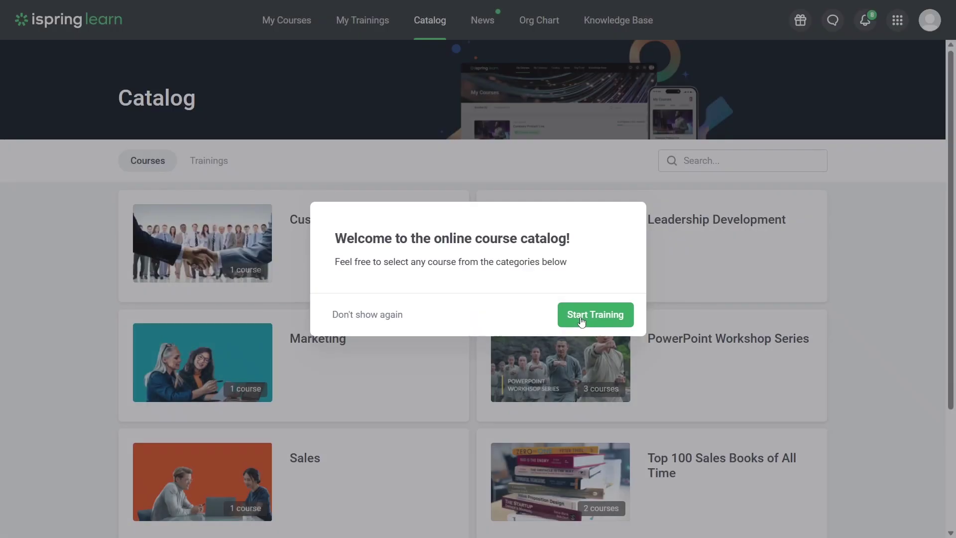
Dismiss the Catalog welcome message and browse categories like Leadership Development and Marketing.
click(582, 321)
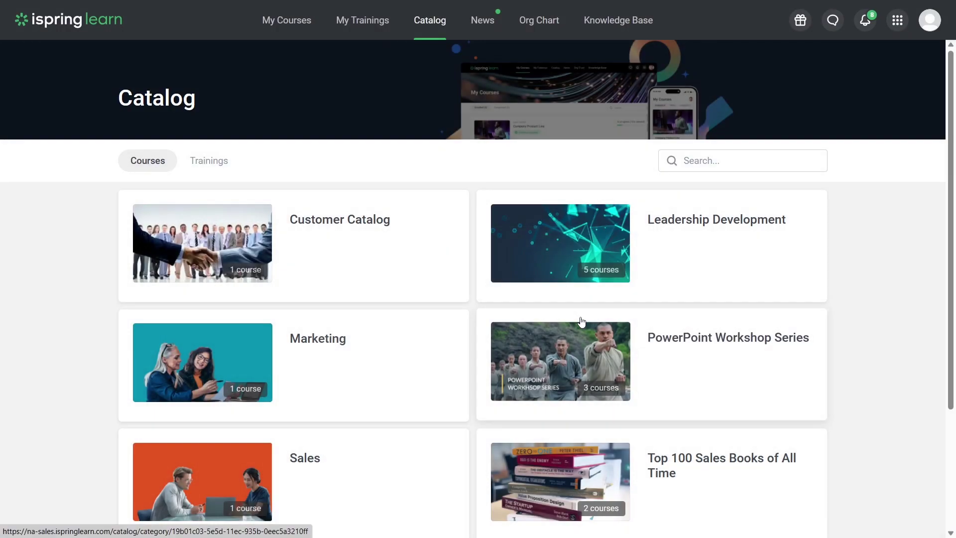
scroll(581, 321, down, 3)
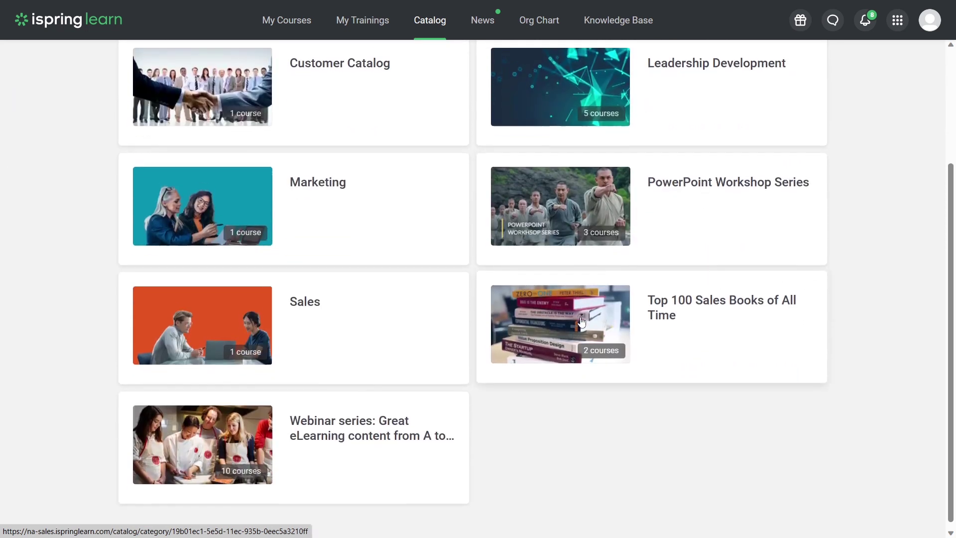
scroll(582, 321, up, 3)
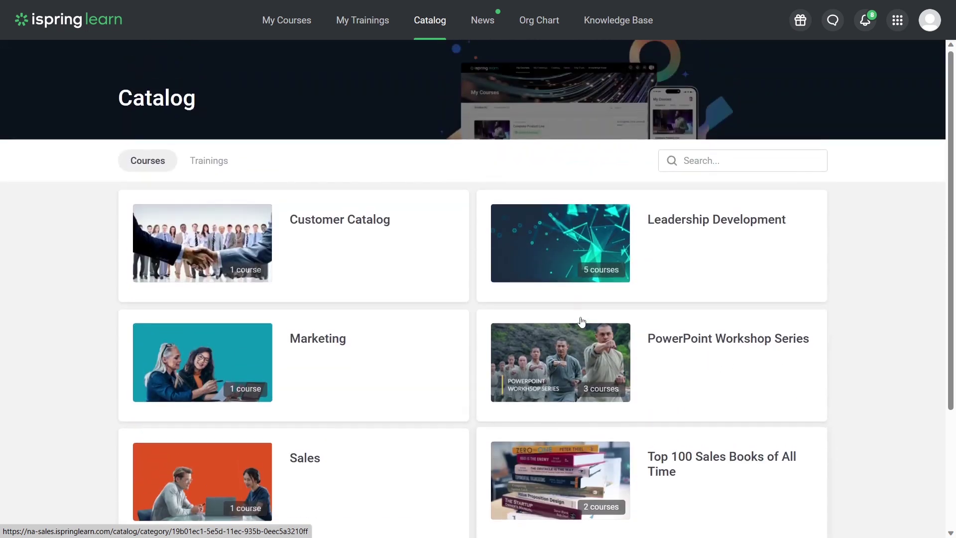